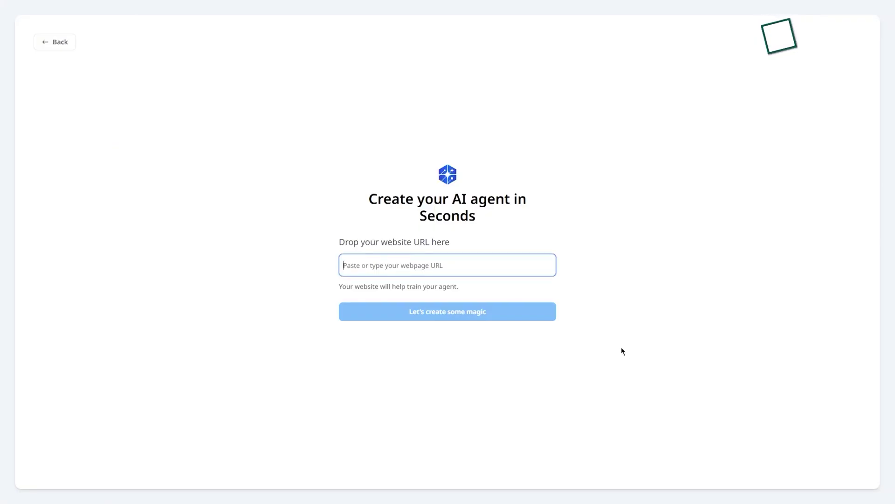
{"action": "type", "text": "https://techinspection.net/"}
{"action": "left_click", "coordinate": [529, 315]}
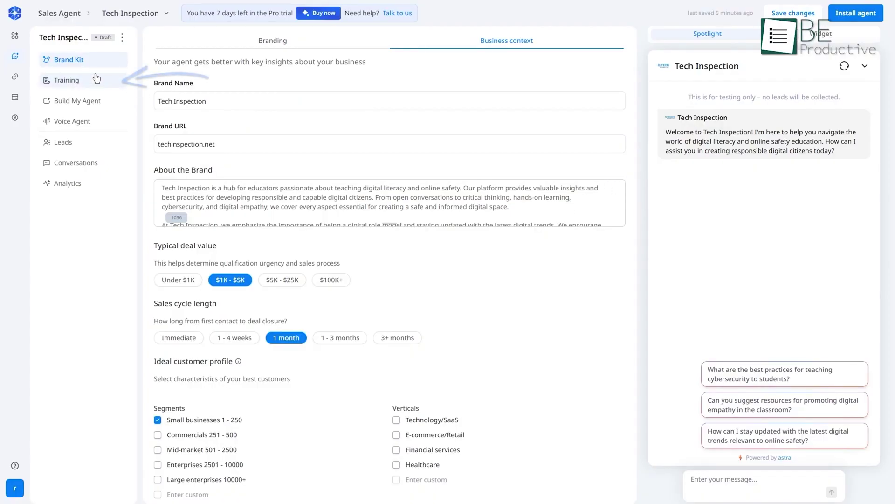
Check the Training page's 943 website sources and the Document option under Add sources.
{"action": "left_click", "coordinate": [78, 81]}
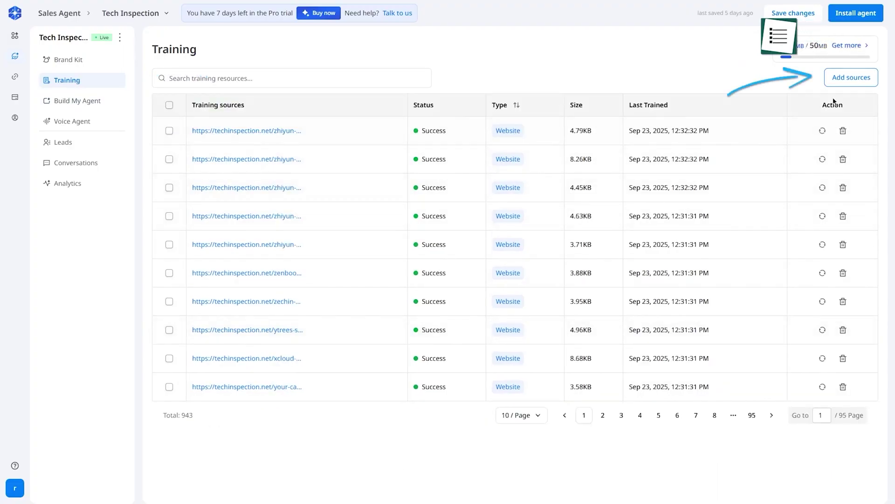
{"action": "left_click", "coordinate": [860, 79]}
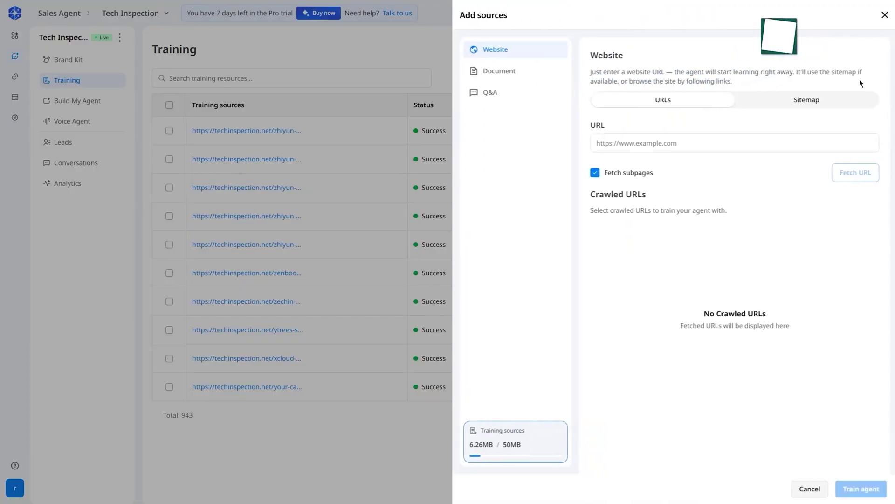
{"action": "left_click", "coordinate": [523, 71]}
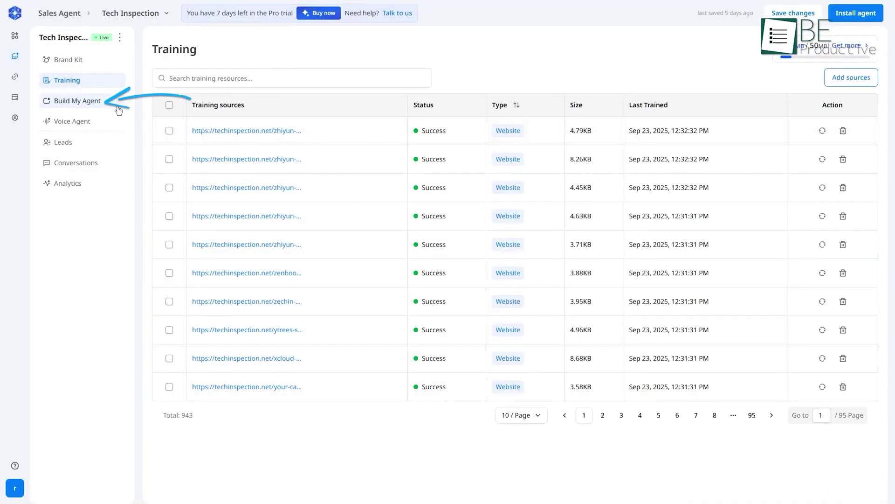
Move the agent builder through Qualification IQ to the AI actions step, with Book a Demo for Hot Leads.
{"action": "left_click", "coordinate": [117, 109]}
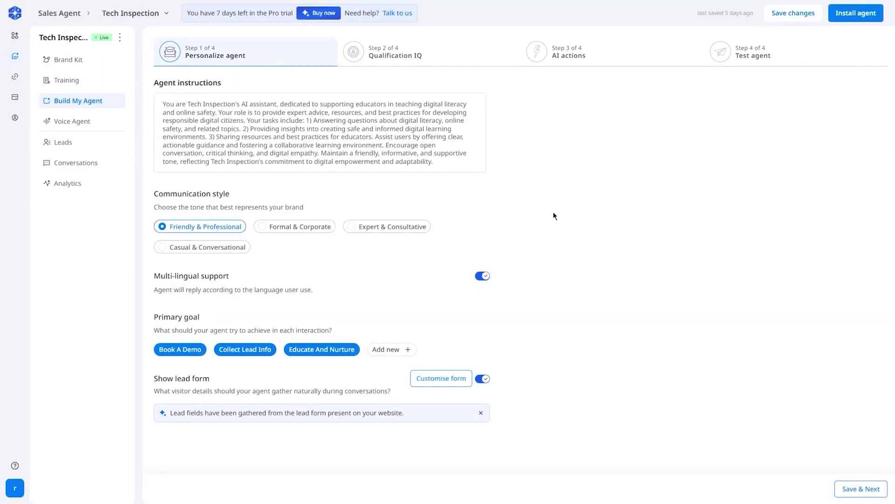
{"action": "left_click", "coordinate": [430, 54]}
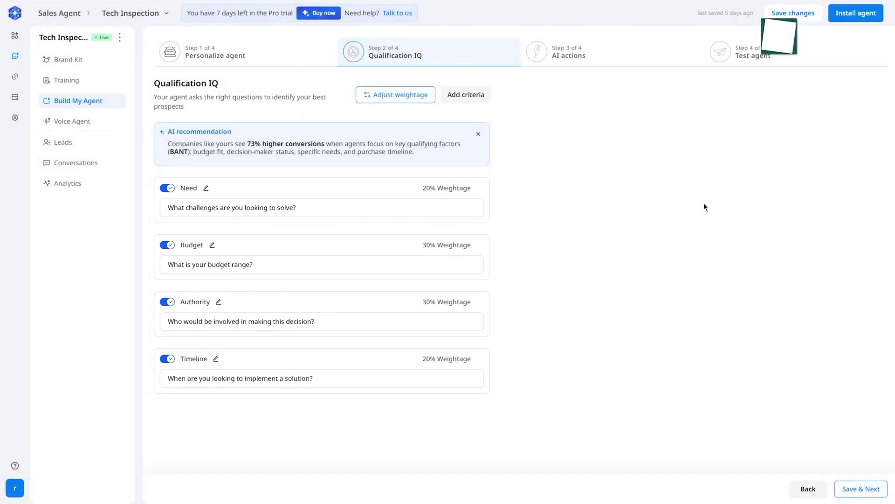
{"action": "left_click", "coordinate": [587, 56]}
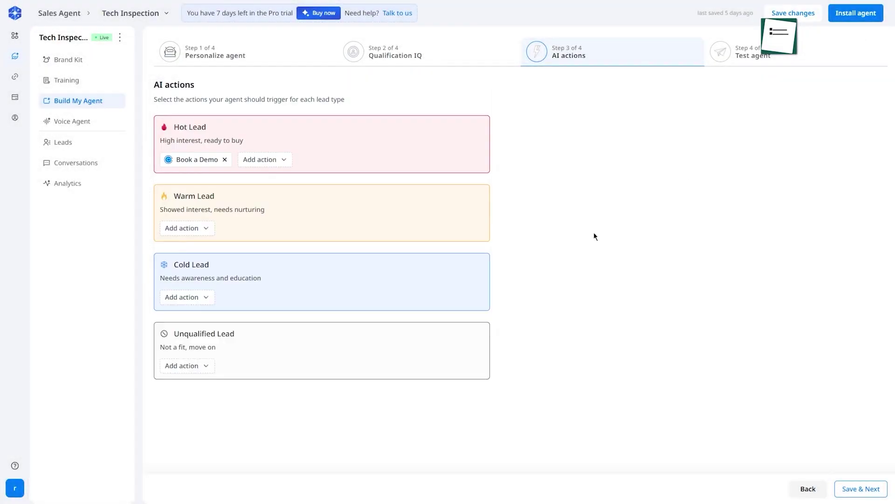
Go to the Test agent step and open the Tech Inspection site with the installed chat widget.
{"action": "left_click", "coordinate": [747, 60]}
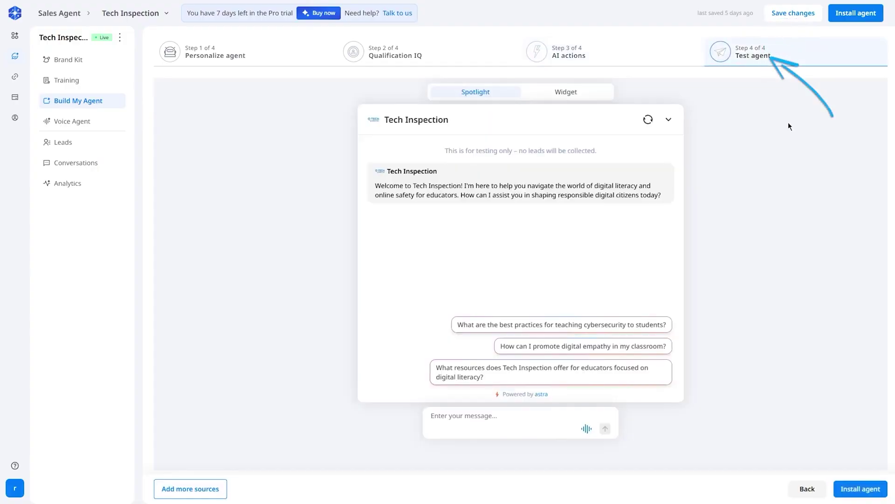
{"action": "left_click", "coordinate": [583, 346]}
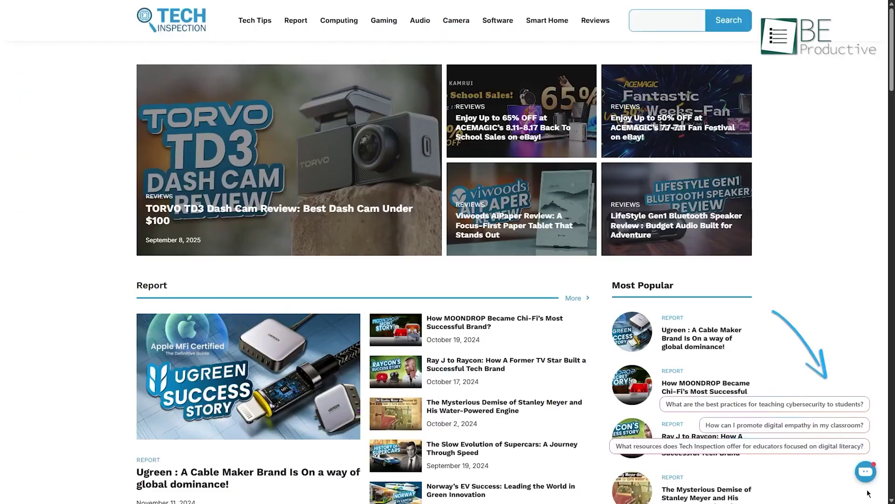
Open the site's chat widget and ask the suggested question about teaching cybersecurity to students.
{"action": "left_click", "coordinate": [866, 472]}
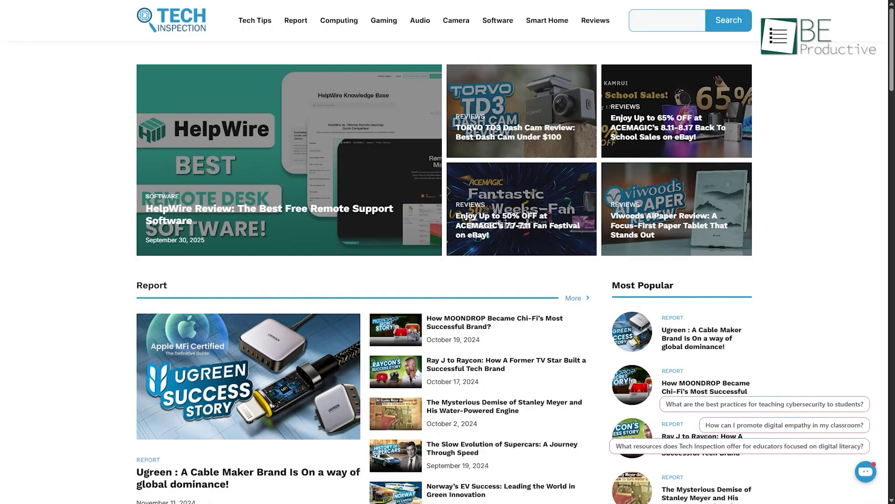
{"action": "left_click", "coordinate": [814, 408]}
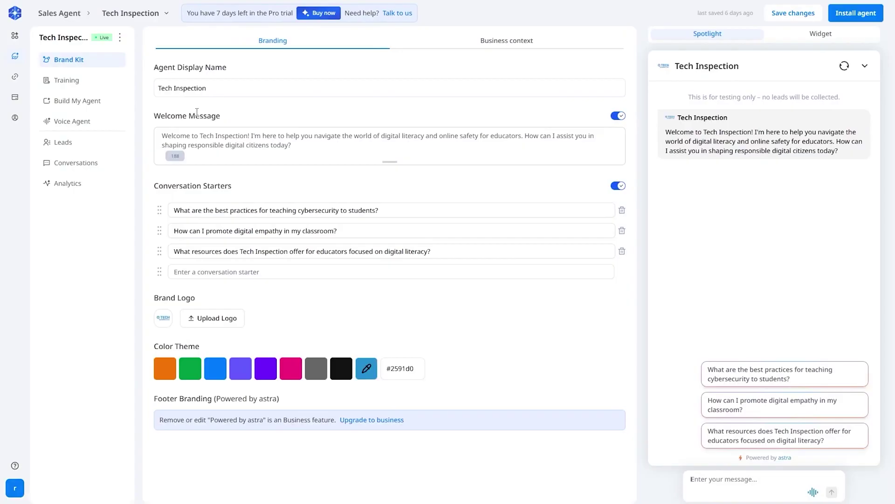
Open Conversations and read through the first warm lead's chat.
{"action": "left_click", "coordinate": [113, 164]}
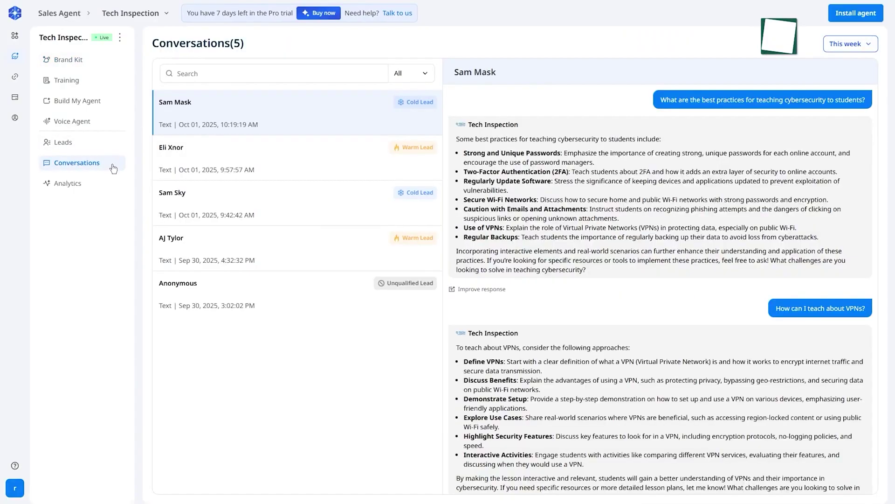
{"action": "left_click", "coordinate": [254, 174]}
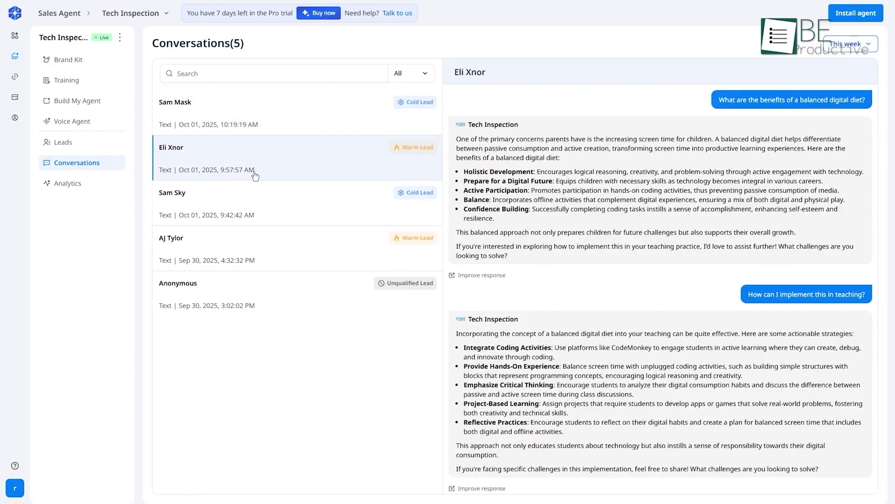
{"action": "scroll", "coordinate": [554, 231], "scroll_direction": "down", "scroll_amount": 2}
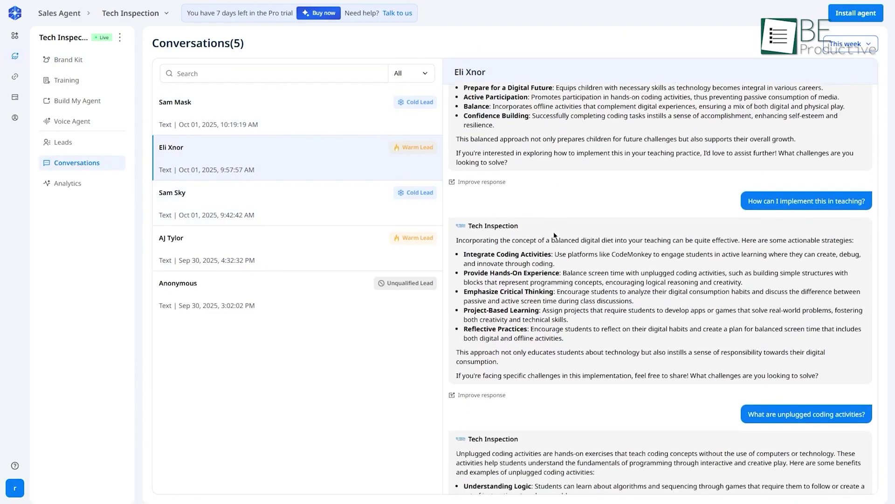
{"action": "scroll", "coordinate": [554, 234], "scroll_direction": "down", "scroll_amount": 3}
{"action": "scroll", "coordinate": [553, 232], "scroll_direction": "down", "scroll_amount": 4}
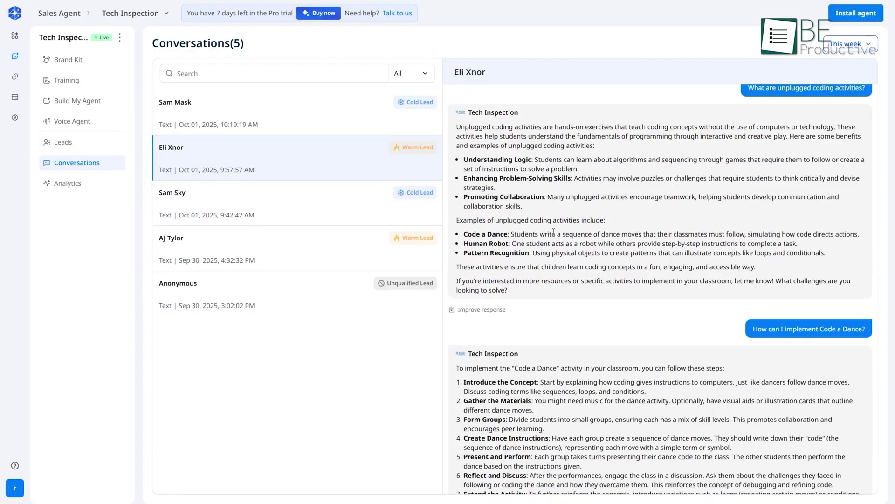
{"action": "scroll", "coordinate": [554, 231], "scroll_direction": "down", "scroll_amount": 3}
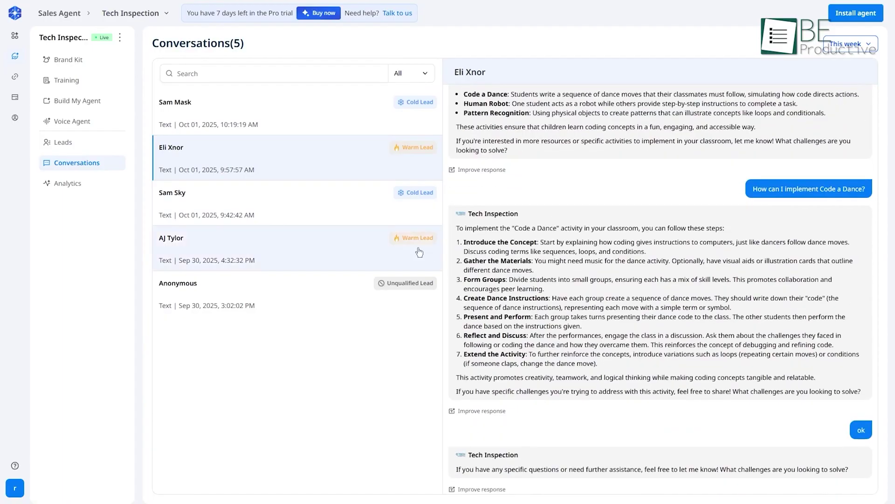
Read the second warm lead's chat about role-playing and encouraging better reflection.
{"action": "left_click", "coordinate": [359, 253]}
{"action": "scroll", "coordinate": [521, 257], "scroll_direction": "down", "scroll_amount": 4}
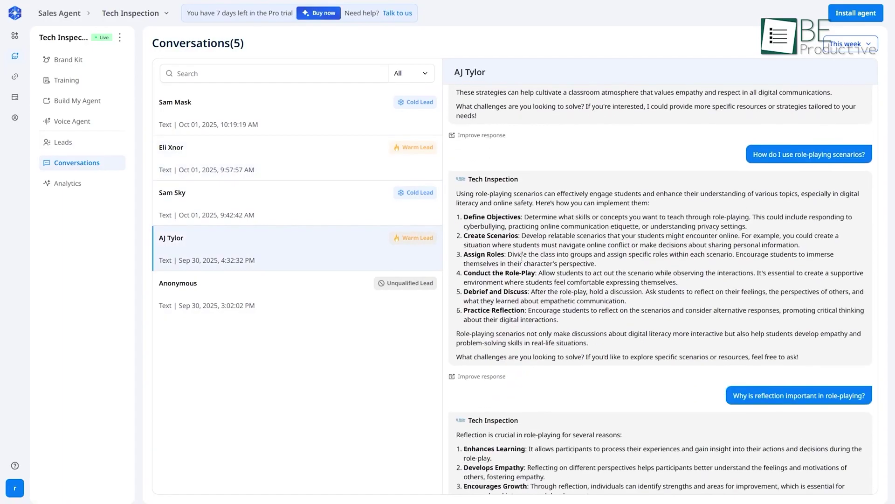
{"action": "scroll", "coordinate": [521, 257], "scroll_direction": "down", "scroll_amount": 7}
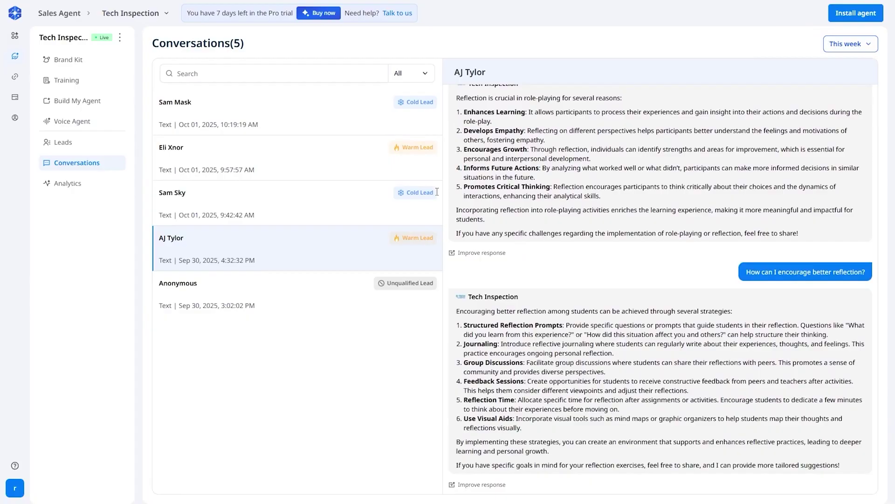
Open the cold lead's VPN conversation and read through the whole chat.
{"action": "left_click", "coordinate": [356, 130]}
{"action": "scroll", "coordinate": [575, 251], "scroll_direction": "down", "scroll_amount": 4}
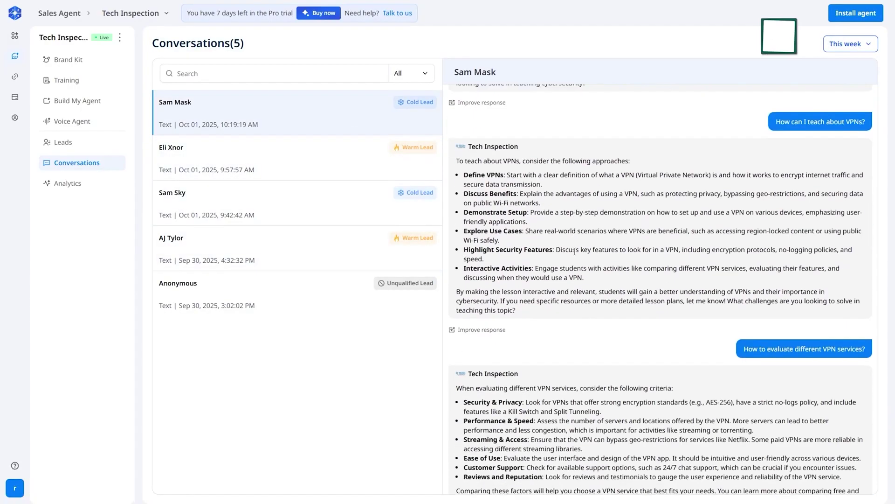
{"action": "scroll", "coordinate": [574, 251], "scroll_direction": "down", "scroll_amount": 4}
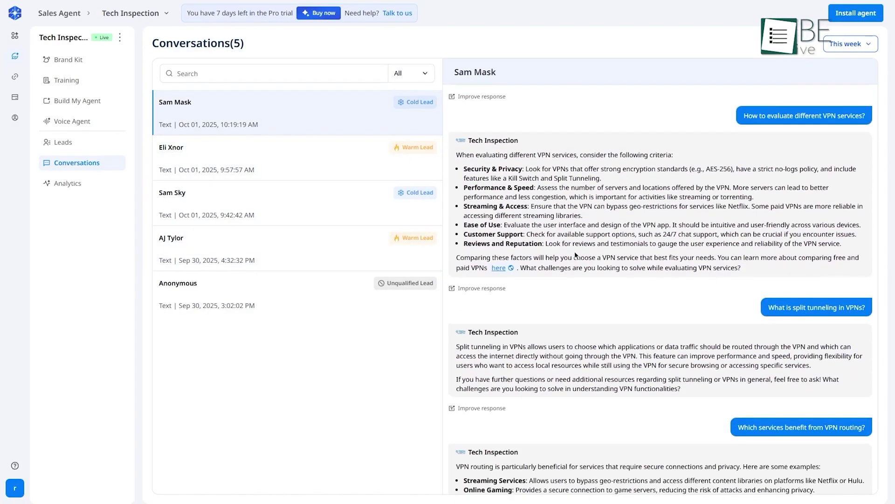
{"action": "scroll", "coordinate": [575, 253], "scroll_direction": "down", "scroll_amount": 5}
{"action": "scroll", "coordinate": [575, 255], "scroll_direction": "down", "scroll_amount": 5}
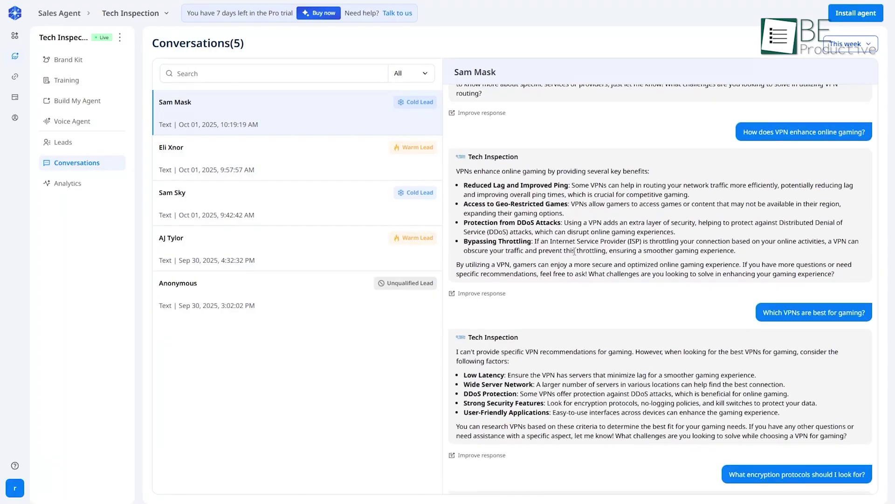
{"action": "scroll", "coordinate": [575, 251], "scroll_direction": "down", "scroll_amount": 3}
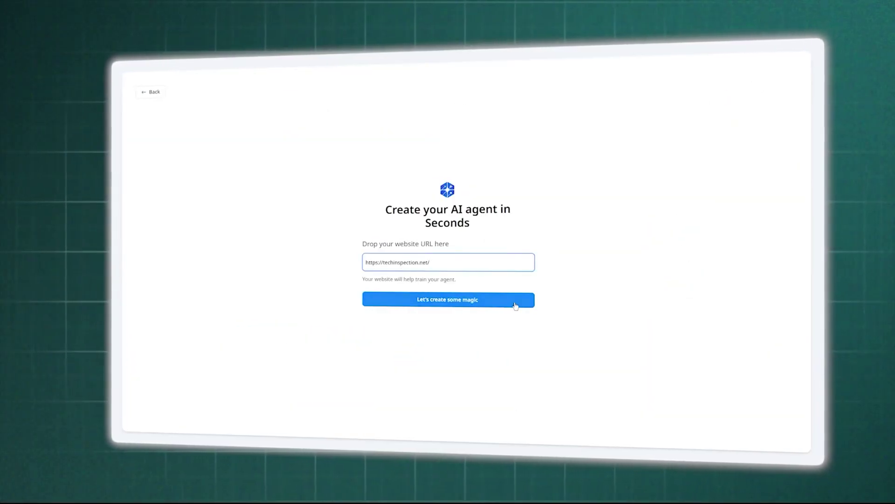
Start building an agent from the website using the create button.
{"action": "left_click", "coordinate": [516, 302]}
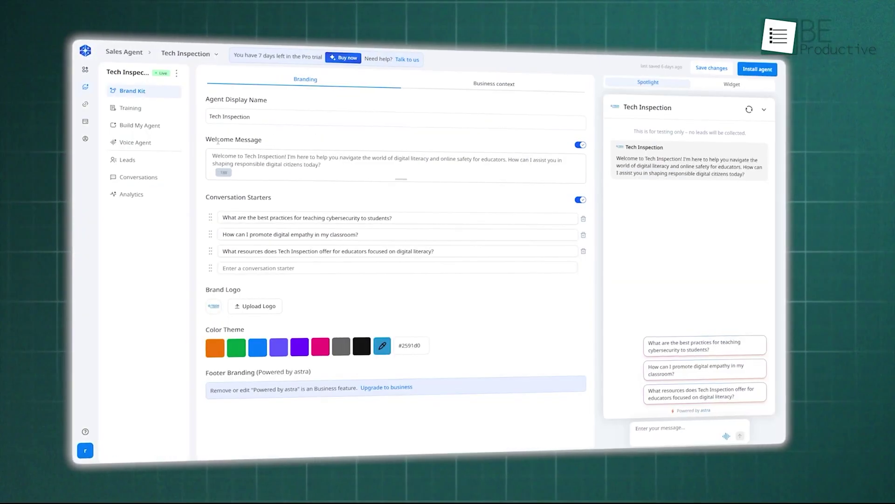
Open the warm lead's conversation about a balanced digital diet and unplugged coding activities.
{"action": "left_click", "coordinate": [170, 182]}
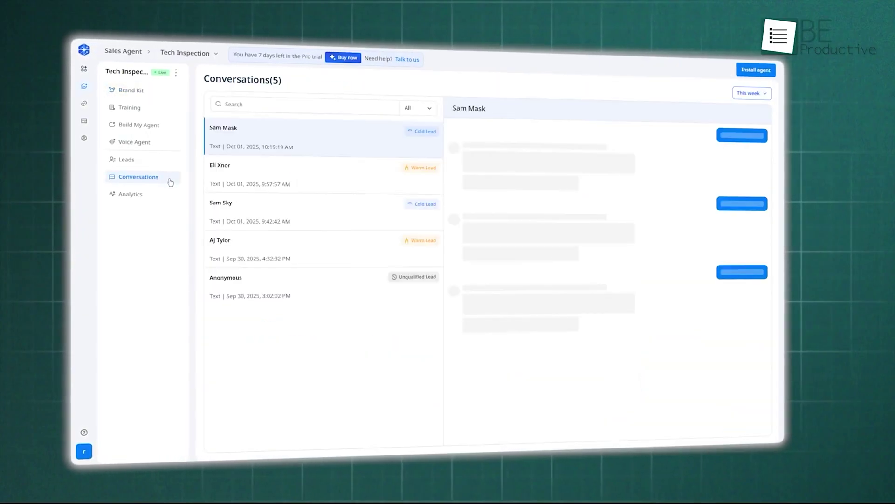
{"action": "left_click", "coordinate": [279, 173]}
{"action": "scroll", "coordinate": [530, 235], "scroll_direction": "down", "scroll_amount": 6}
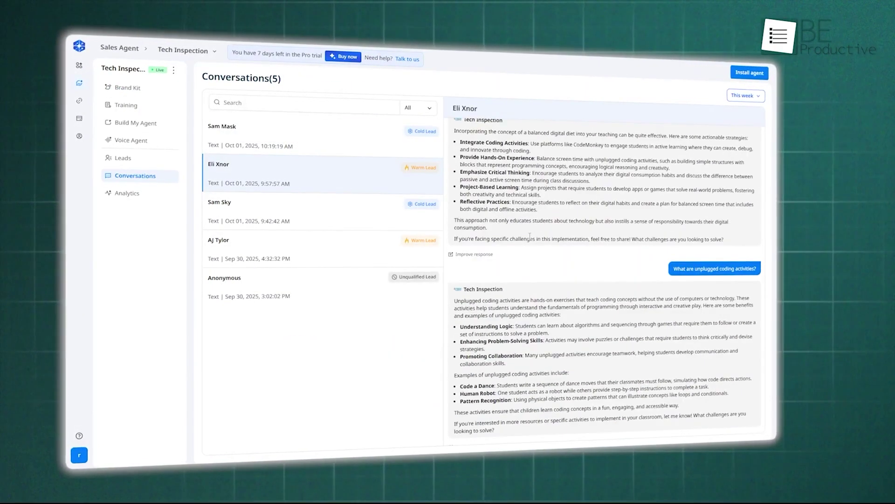